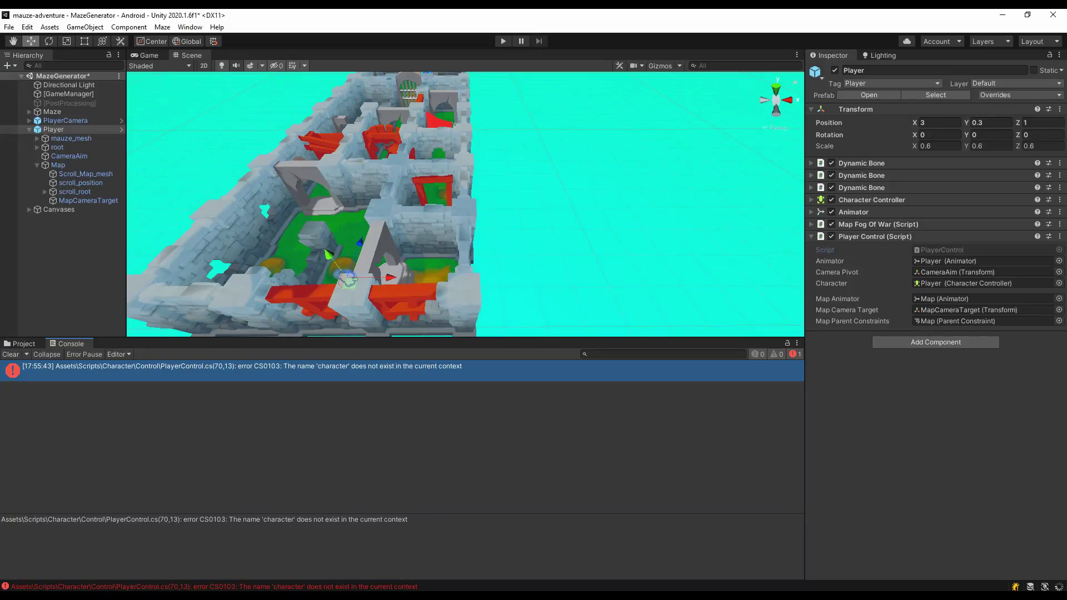
Open the Player prefab and find its map camera target object in the hierarchy.
key(f)
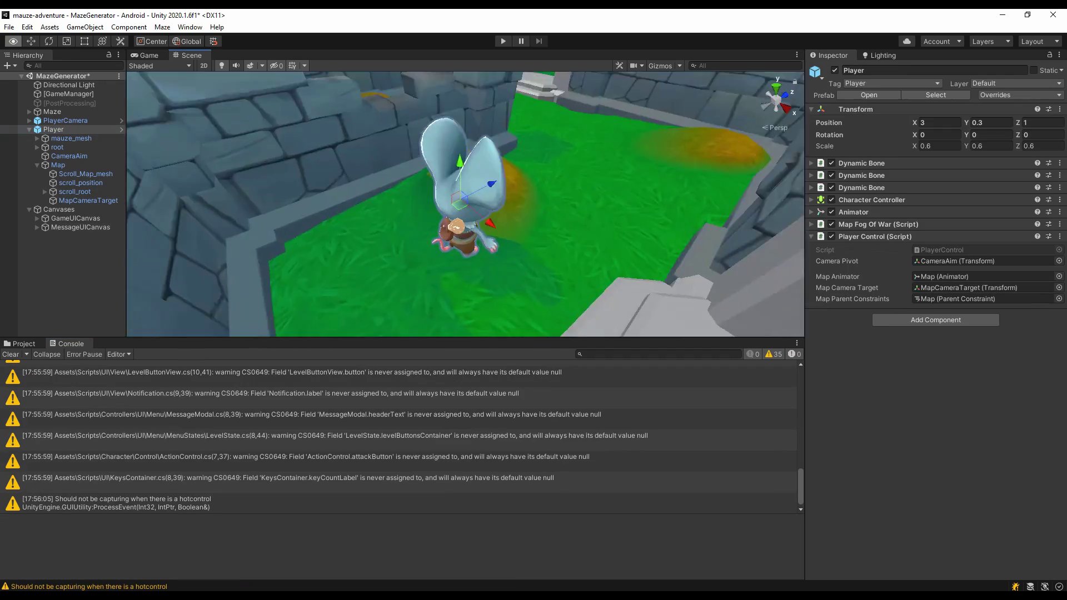
click(868, 95)
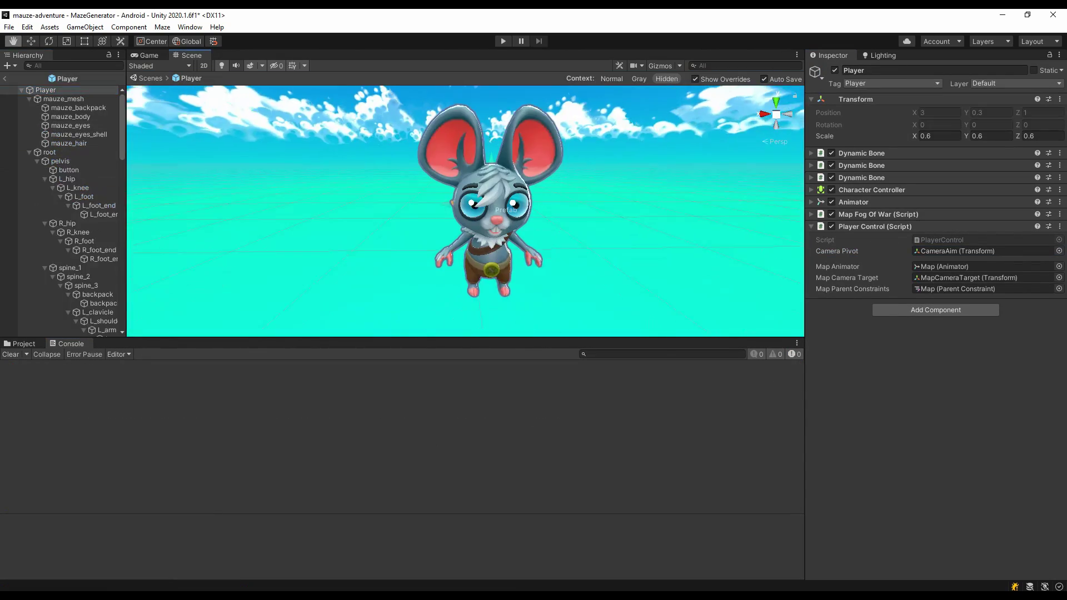
drag(126, 195, 190, 194)
click(983, 277)
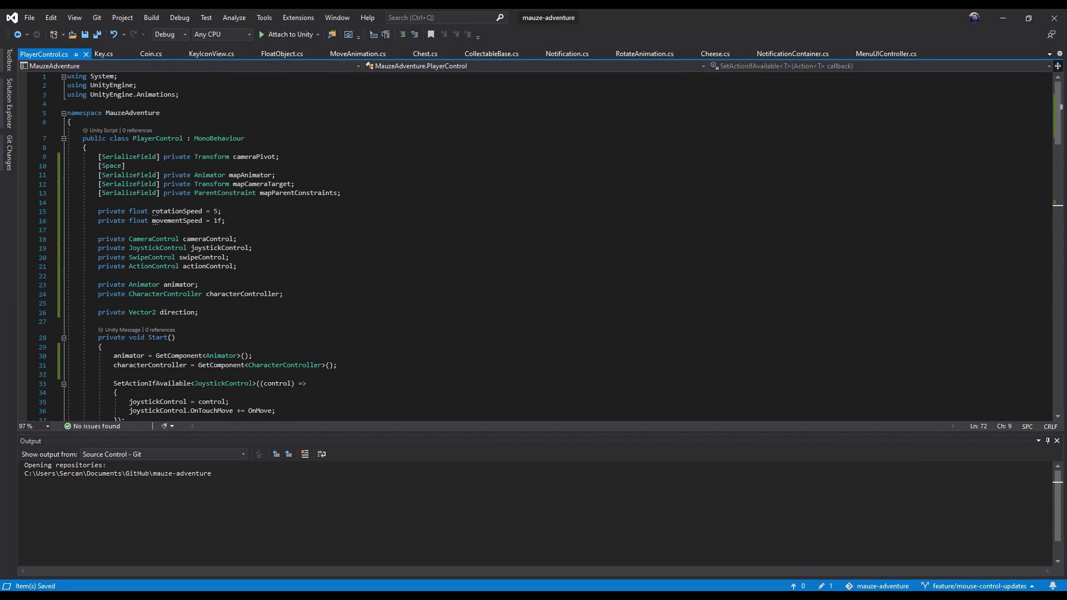
Add an else branch logging Debug.LogError($"Object type of {typeof(T)} is not found").
scroll(533, 245, down, 18)
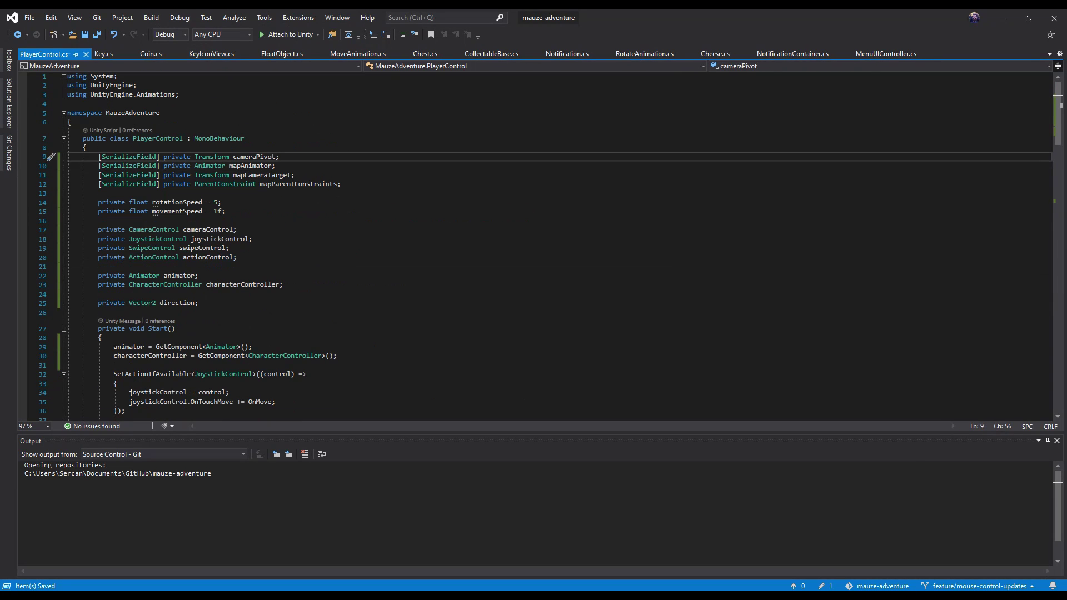
click(98, 328)
click(118, 311)
key(Return)
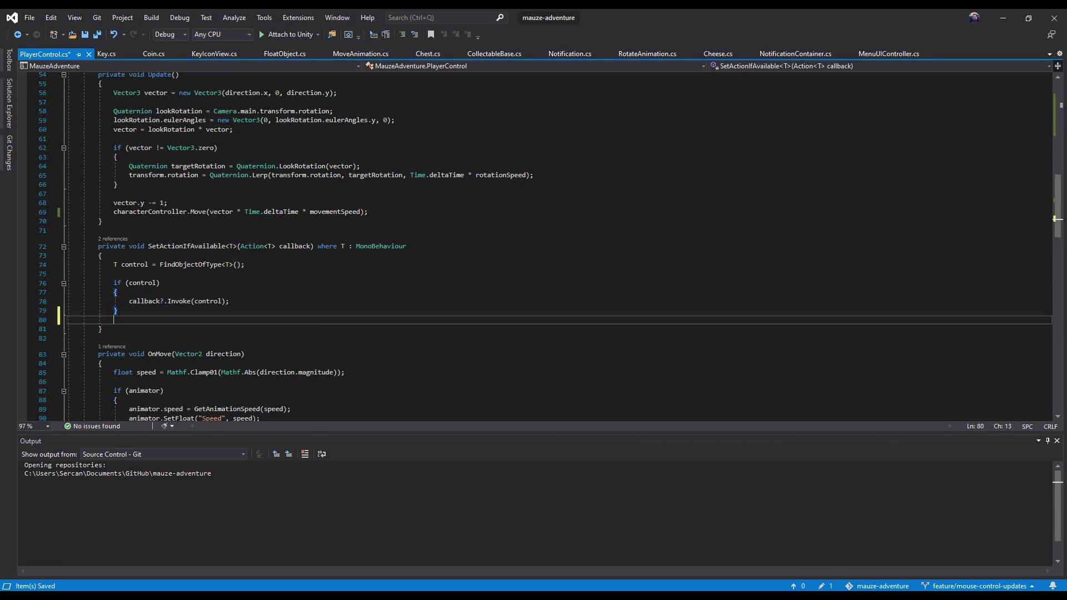
text(else)
key(Return)
text({)
key(Return)
text(Debug.LogError();)
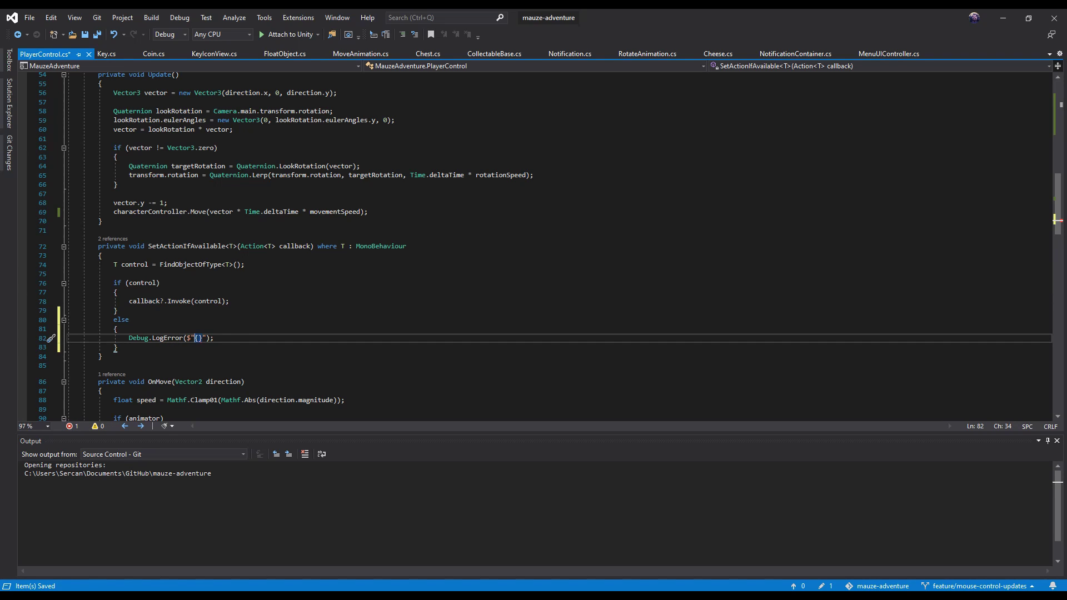
text($"Object type of {typeof(T)} is)
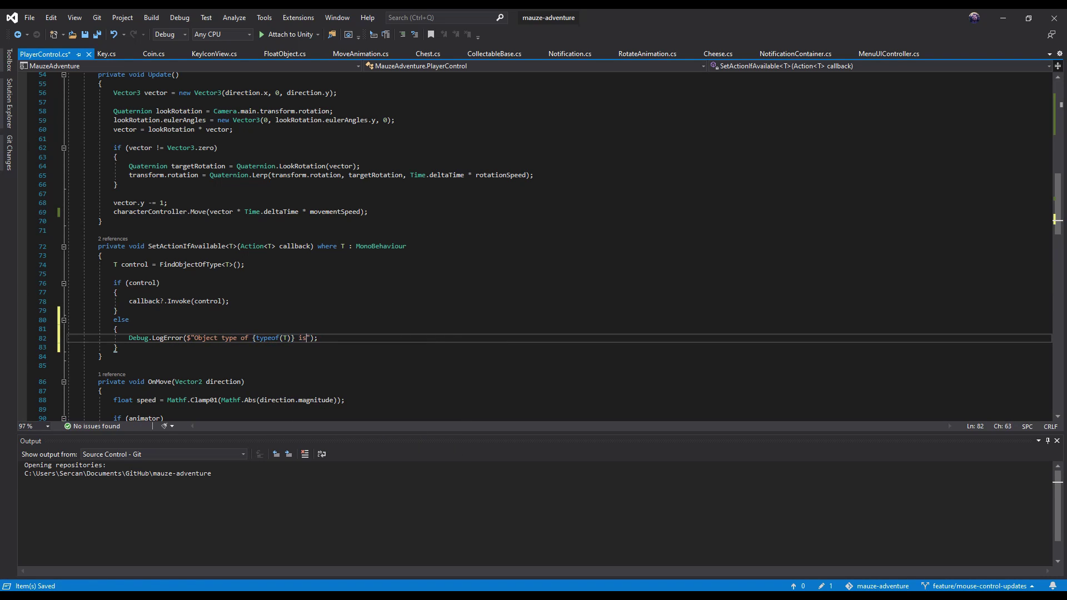
text( not found!)
click(118, 356)
Start a [Header] attribute above the serialized fields in PlayerControl.cs.
scroll(533, 245, up, 16)
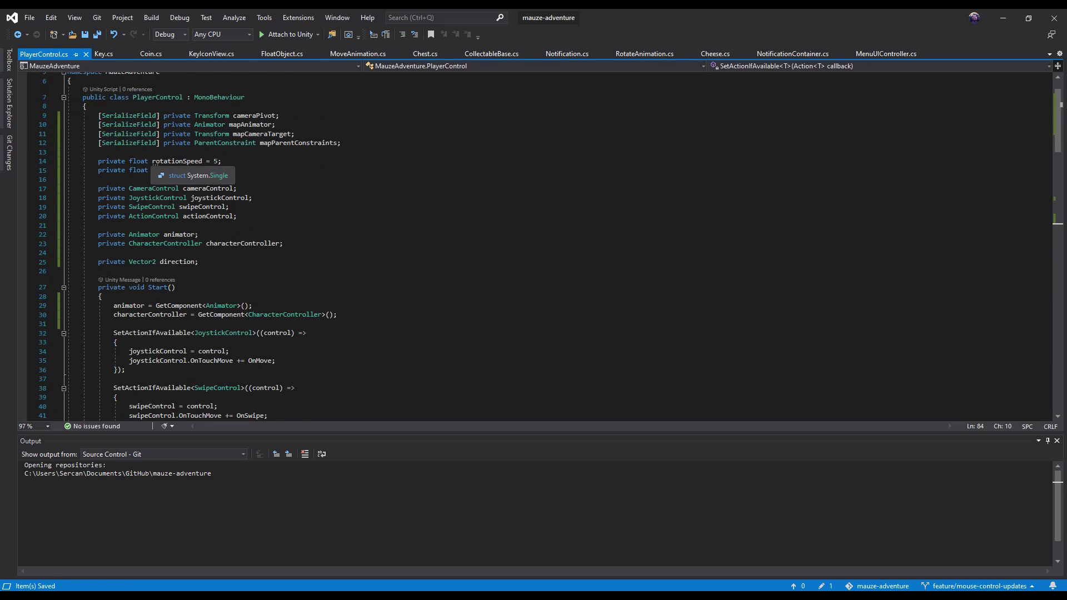
click(89, 106)
key(Return)
text([he)
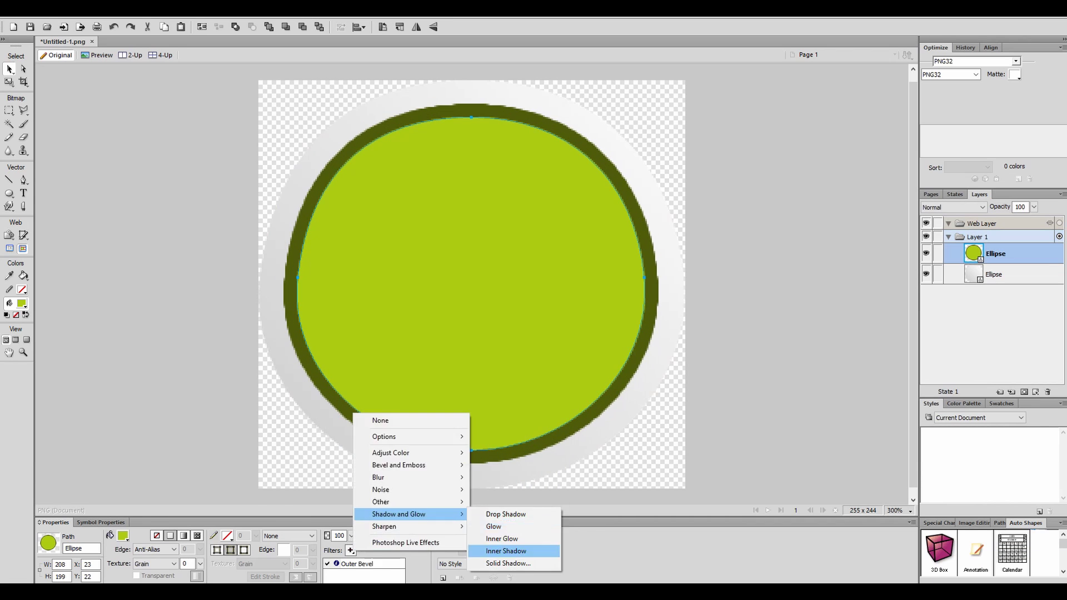
Add an inner shadow to the green circle and make the highlight shape white with no outline.
click(506, 550)
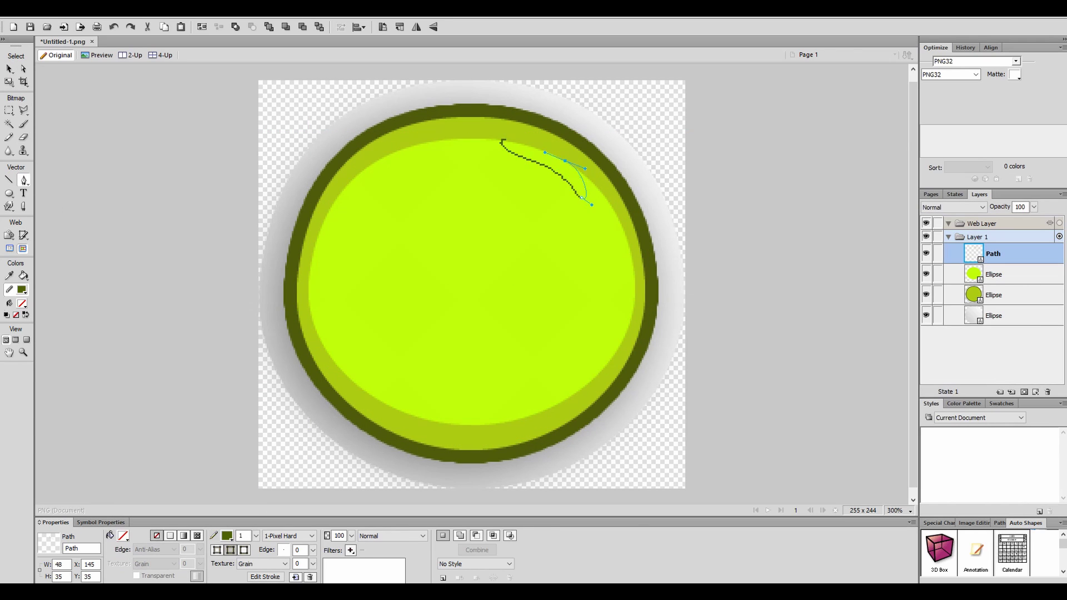
click(123, 535)
click(131, 464)
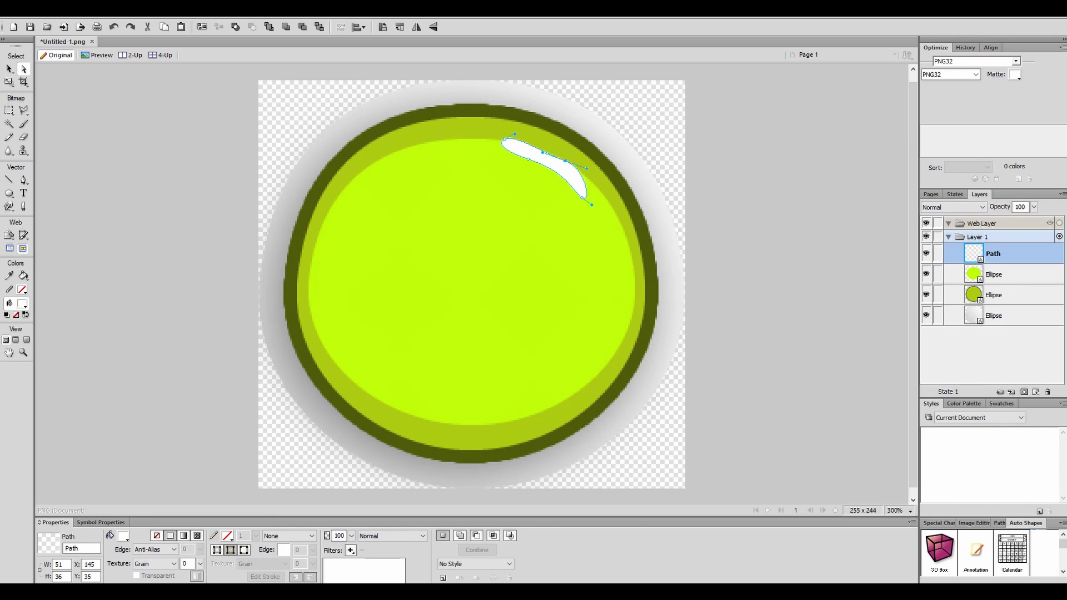
click(9, 81)
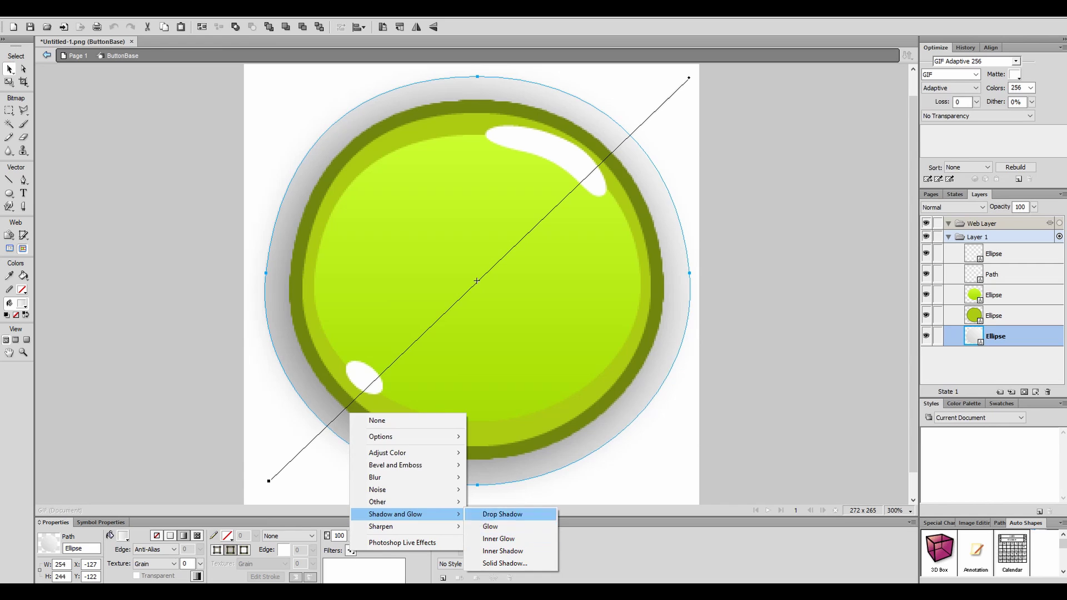
Give the button a soft drop shadow, then deselect everything.
click(502, 513)
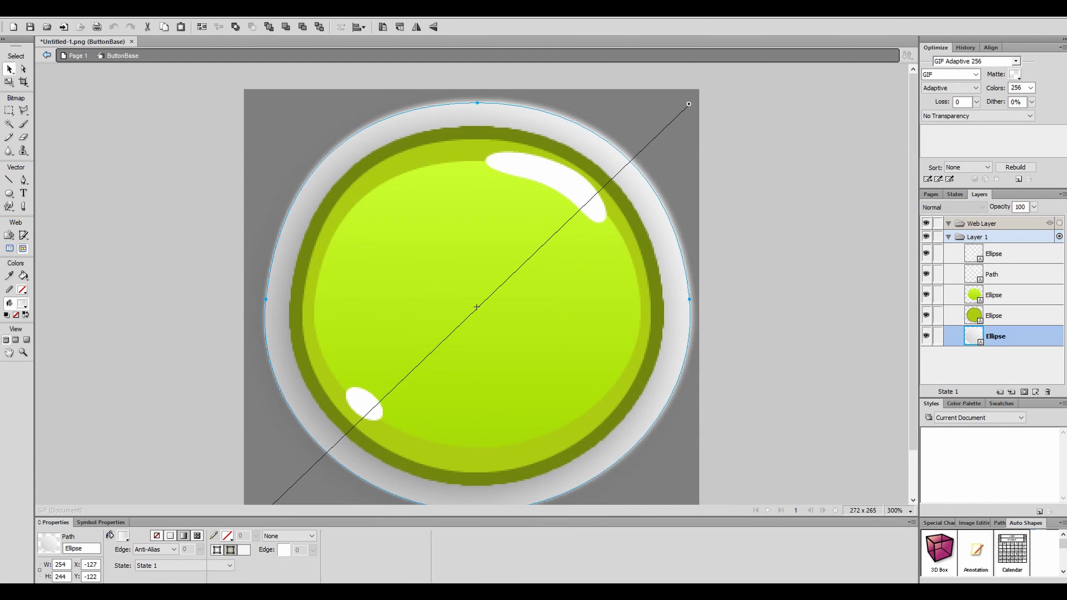
key(v)
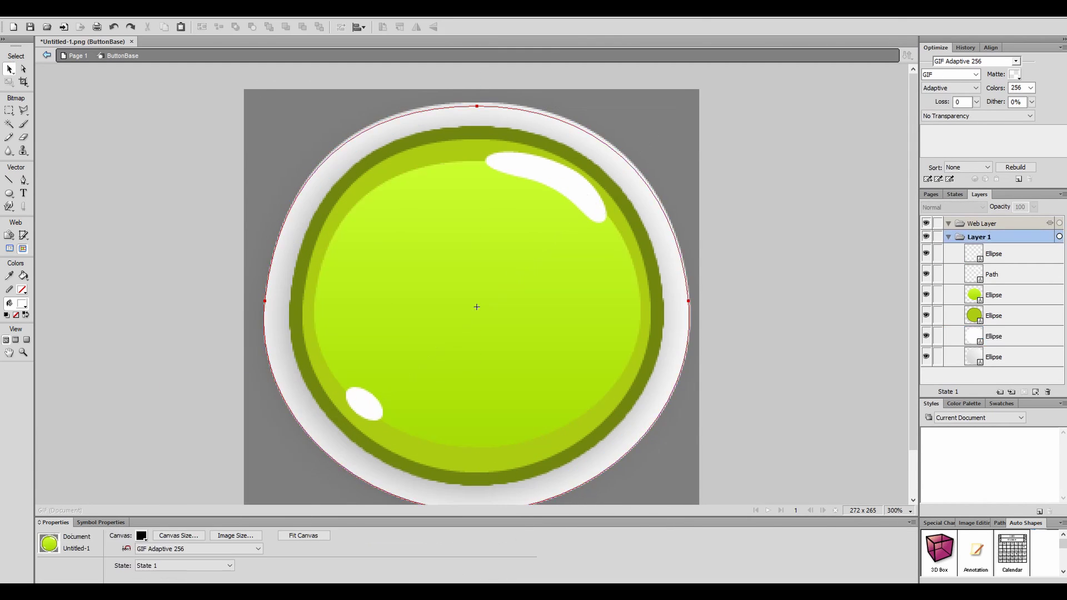
key(ctrl+d)
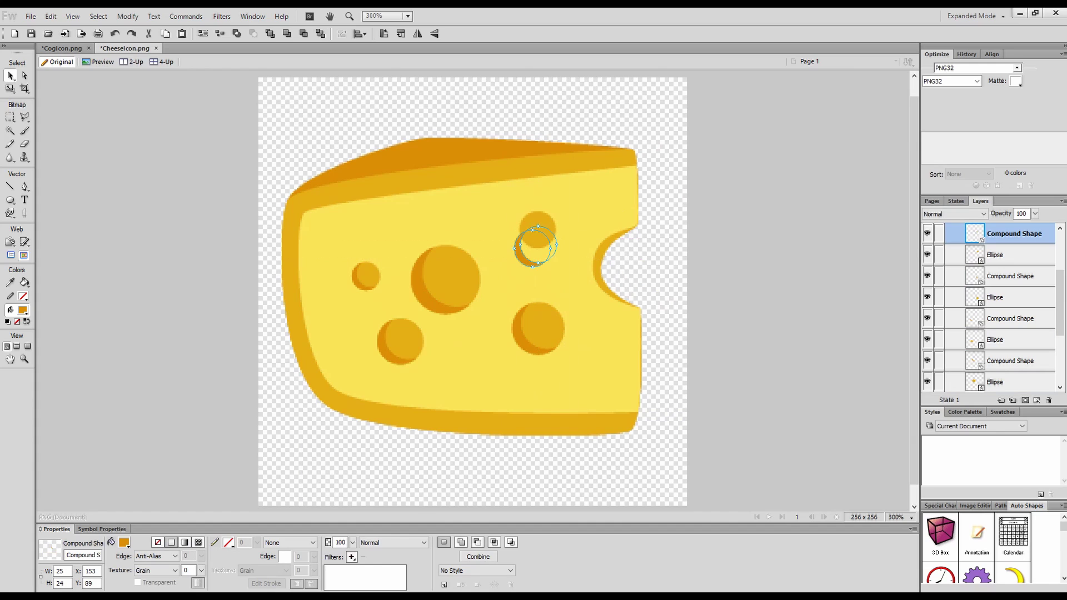
Select one of the cheese icon's hole shapes in the Layers panel.
click(1014, 361)
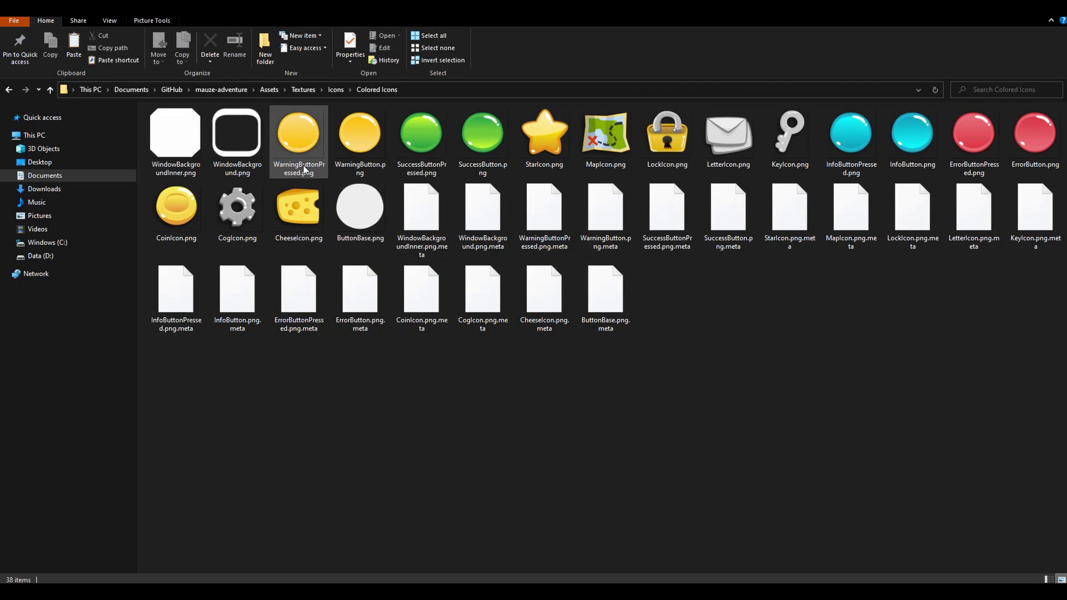
View the pressed warning button and the following colored icons, up to the light grey circle.
click(299, 136)
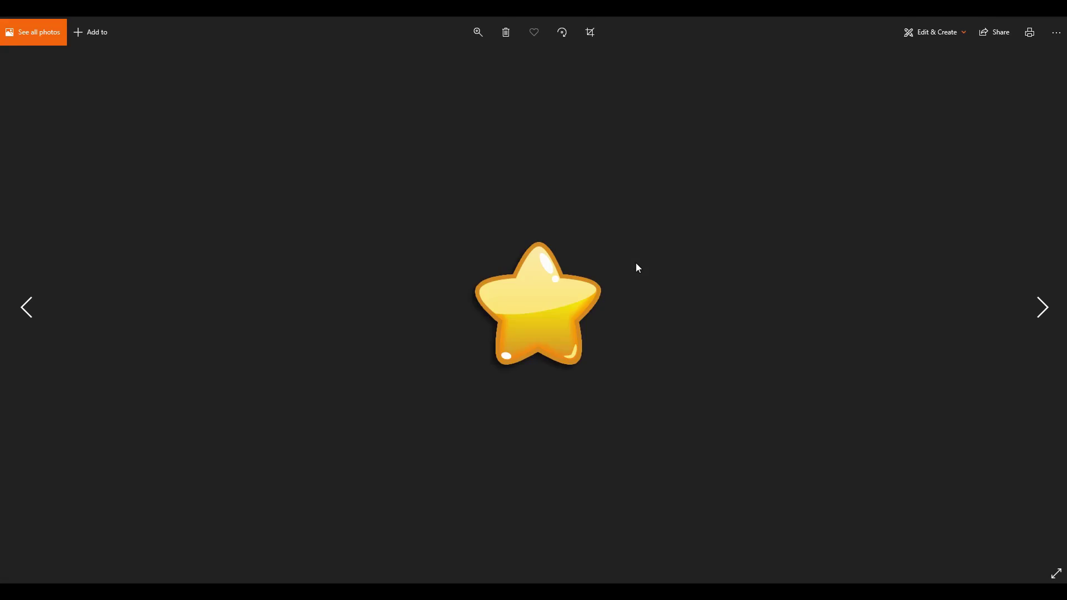
key(Right)
key(Right)
key(Right)
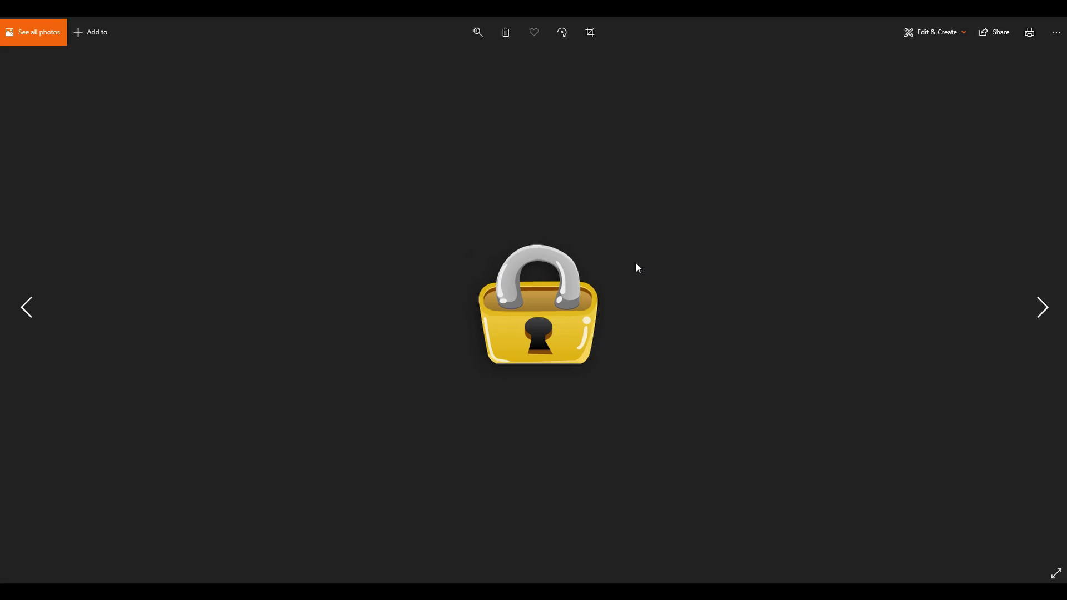
key(Right)
key(Right)
key(Right)
key(Right)
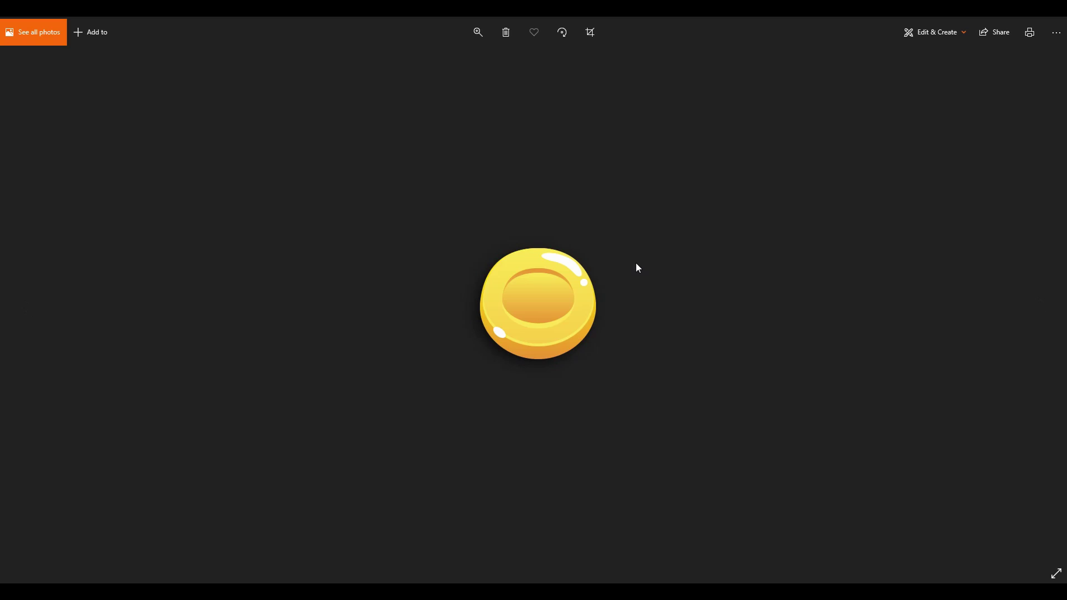
key(Right)
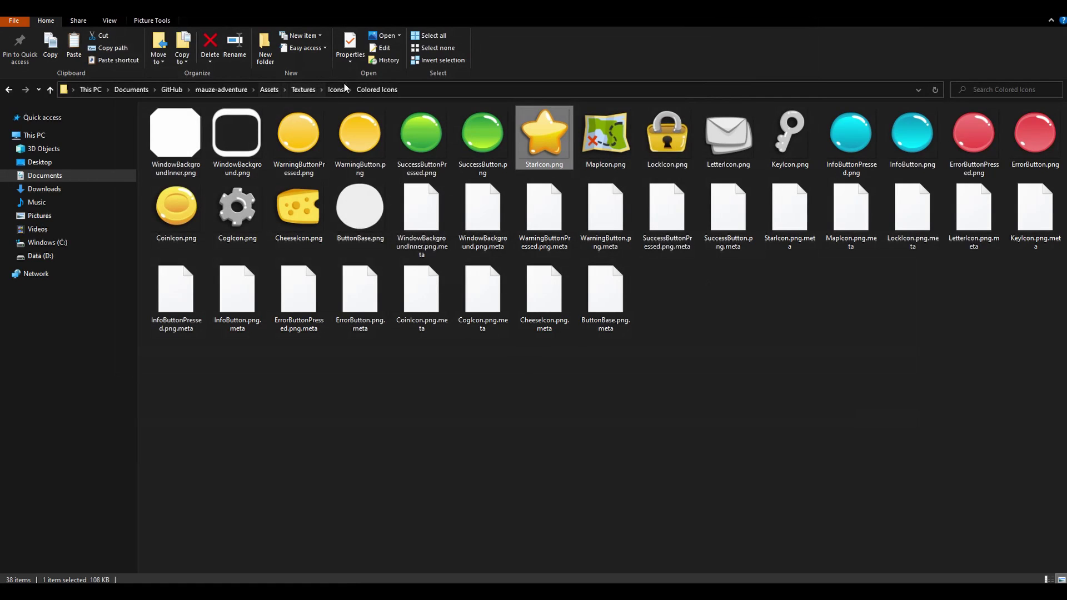
Switch to the Flat Icons folder and advance to the X icon.
key(alt+Up)
double_click(233, 141)
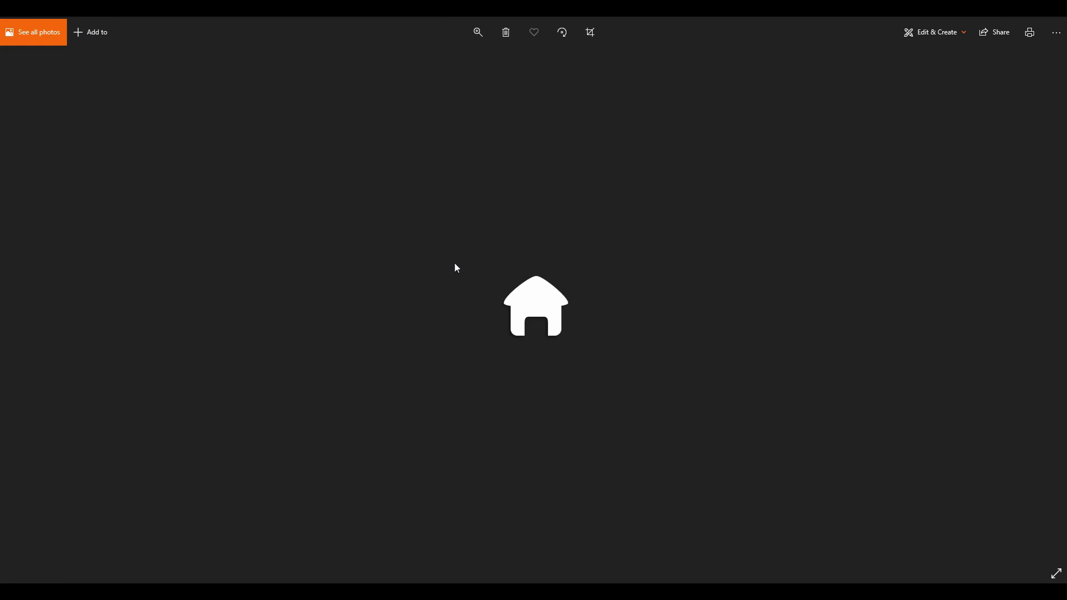
key(Right)
key(Right)
key(Right)
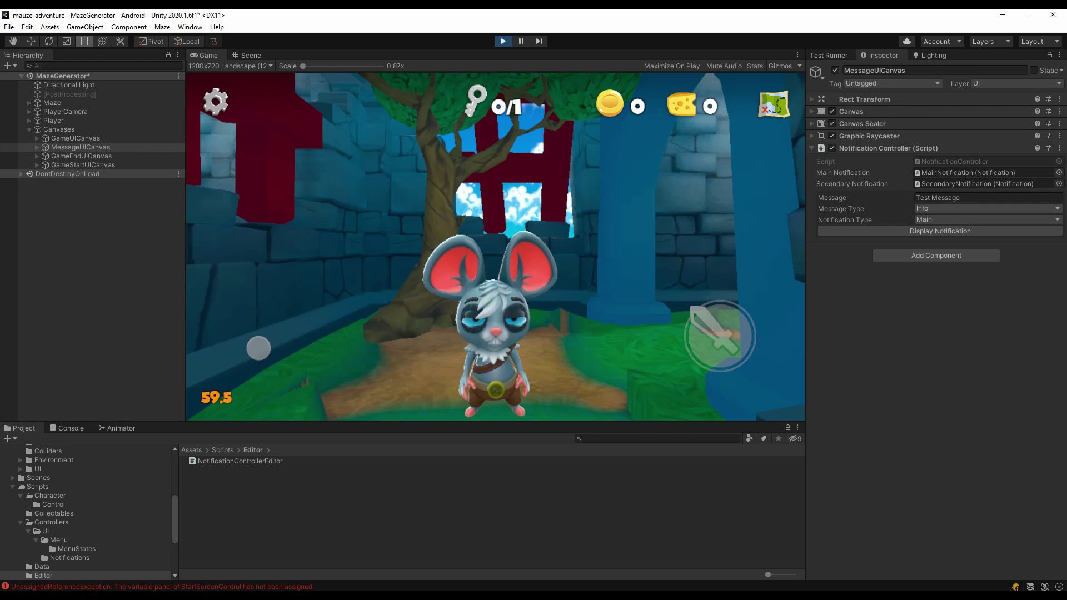
Preview the Test Message notification as Info, Error and secondary-style Success.
click(939, 231)
click(987, 208)
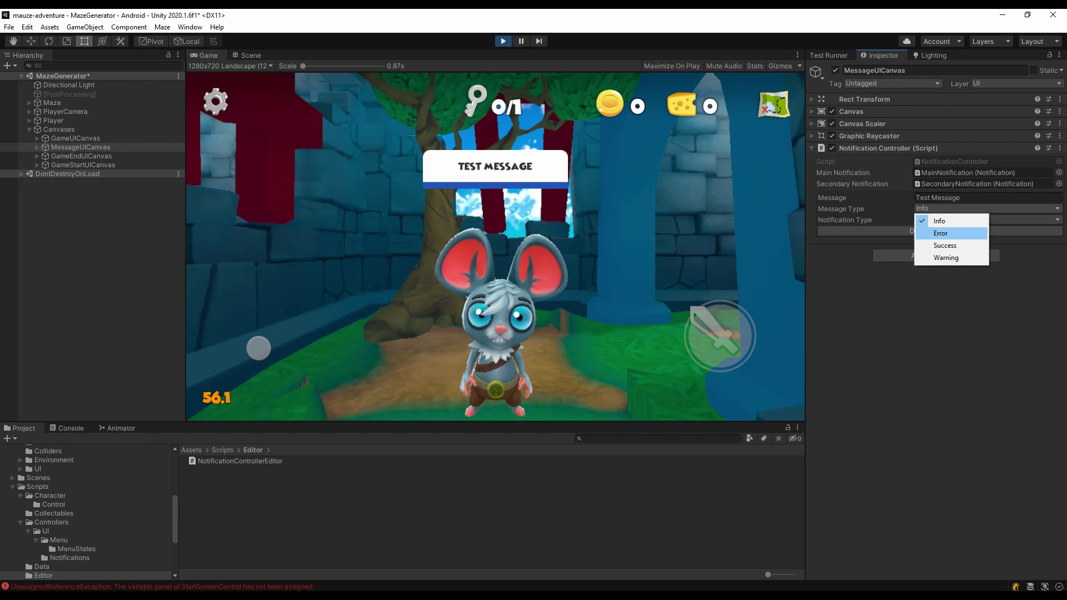
click(945, 230)
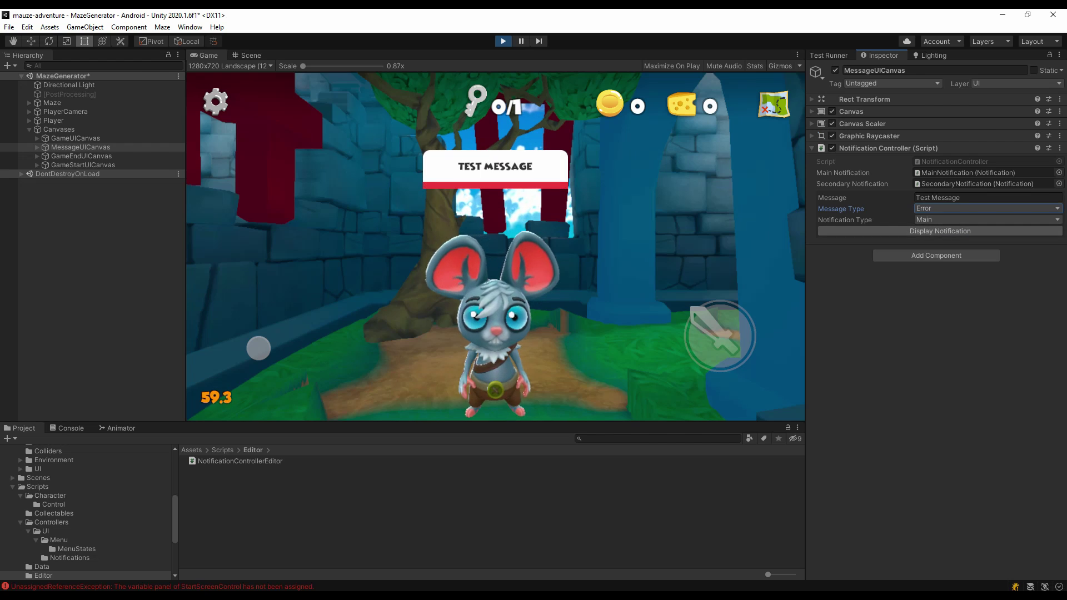
click(949, 245)
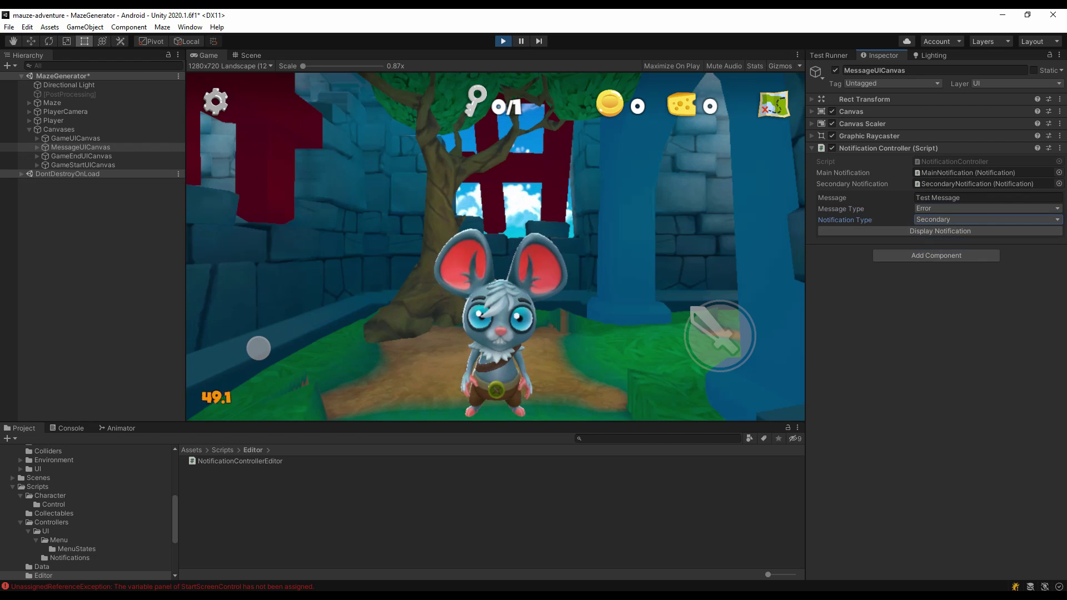
click(987, 208)
click(944, 245)
Preview the Warning notification in secondary and Main styles, then stop the game.
click(940, 231)
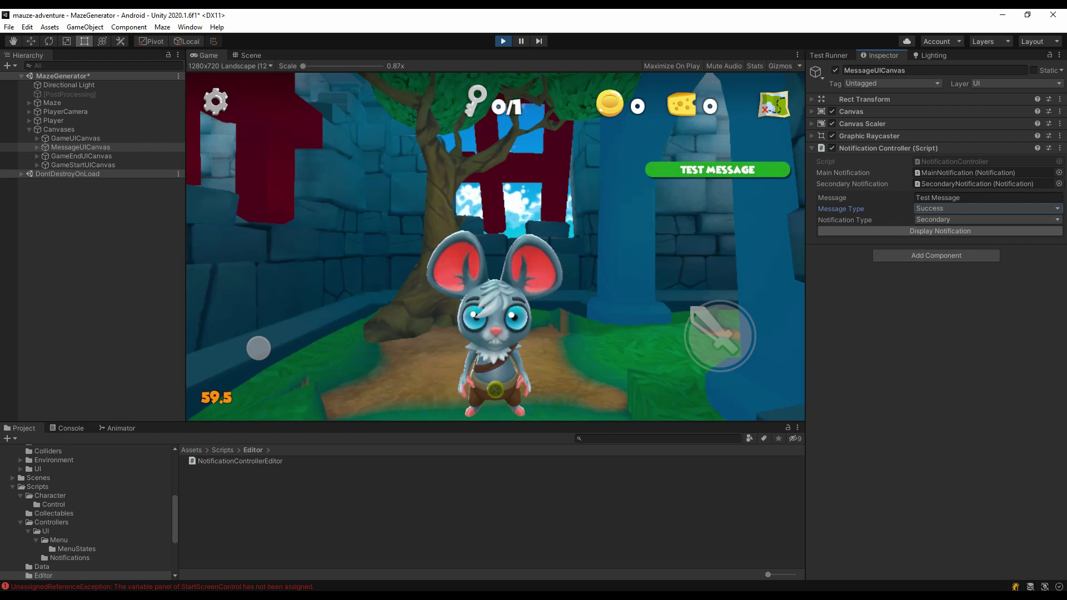
click(987, 208)
click(945, 245)
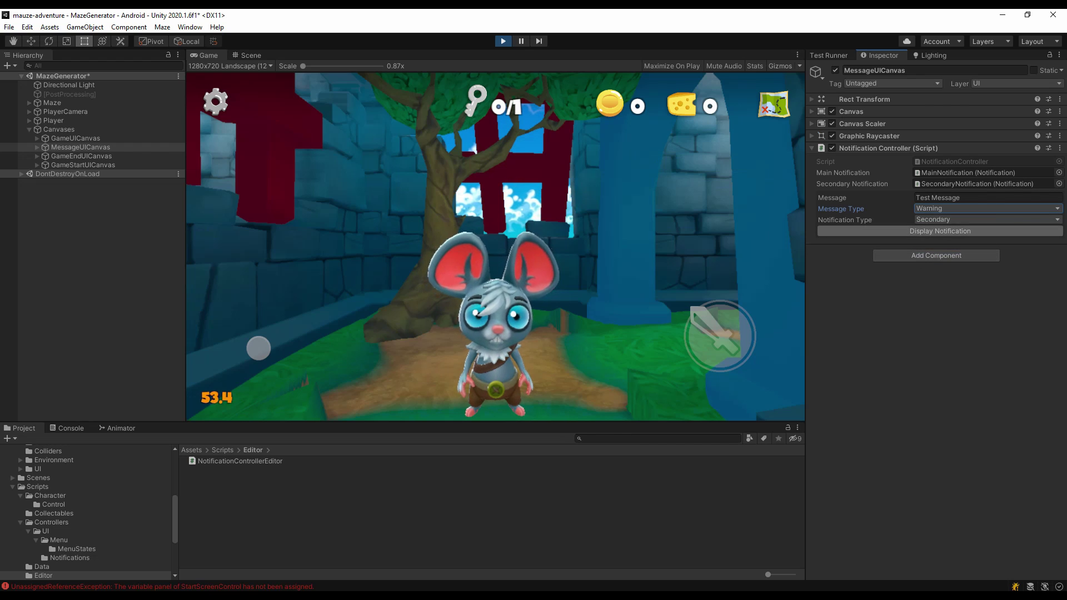
click(939, 231)
click(987, 219)
click(940, 232)
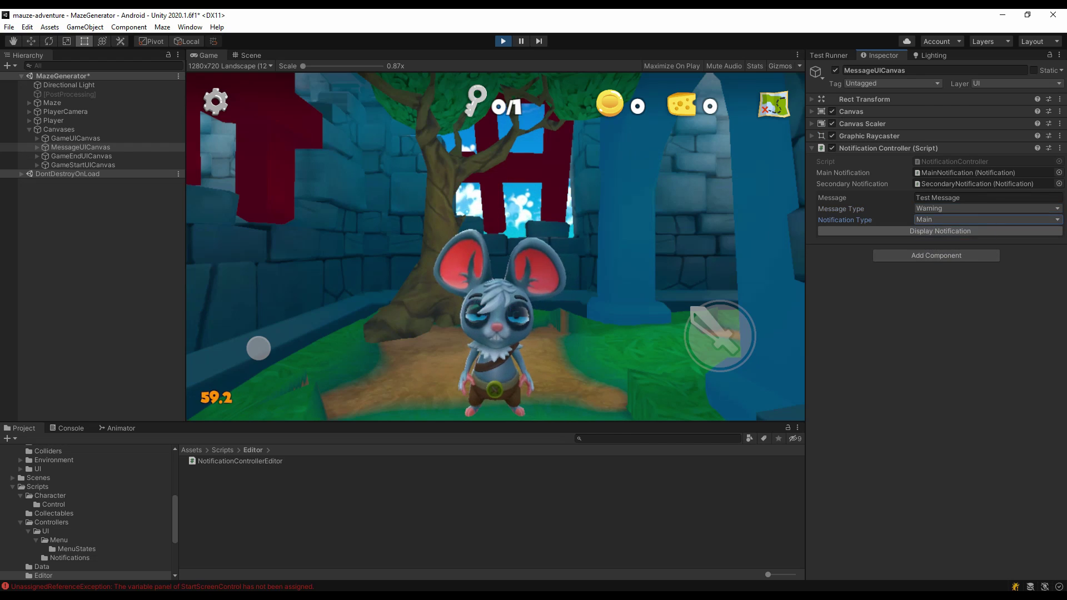
click(939, 231)
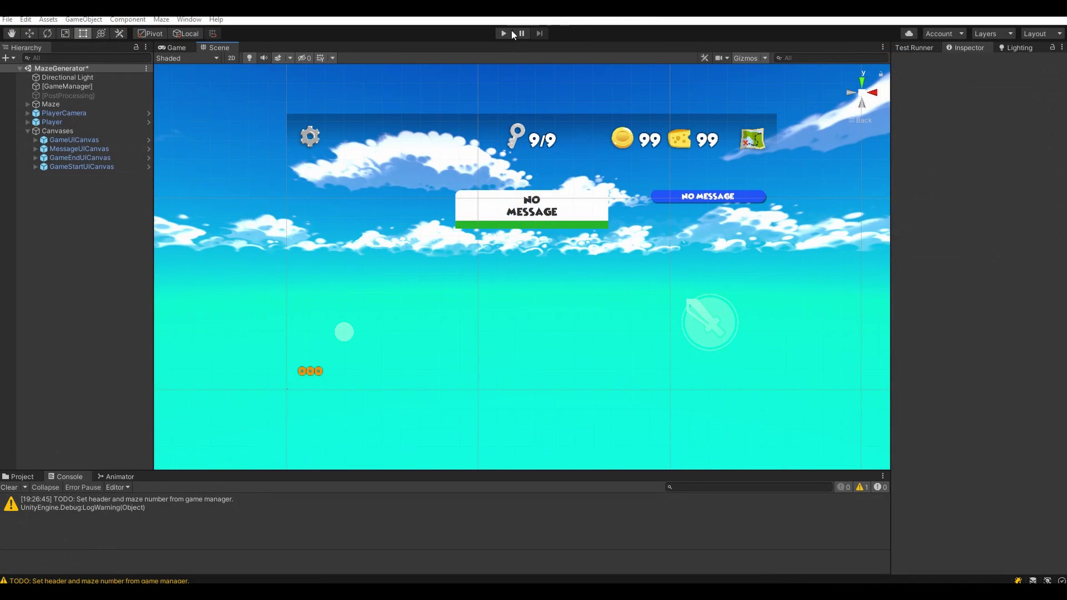
click(507, 33)
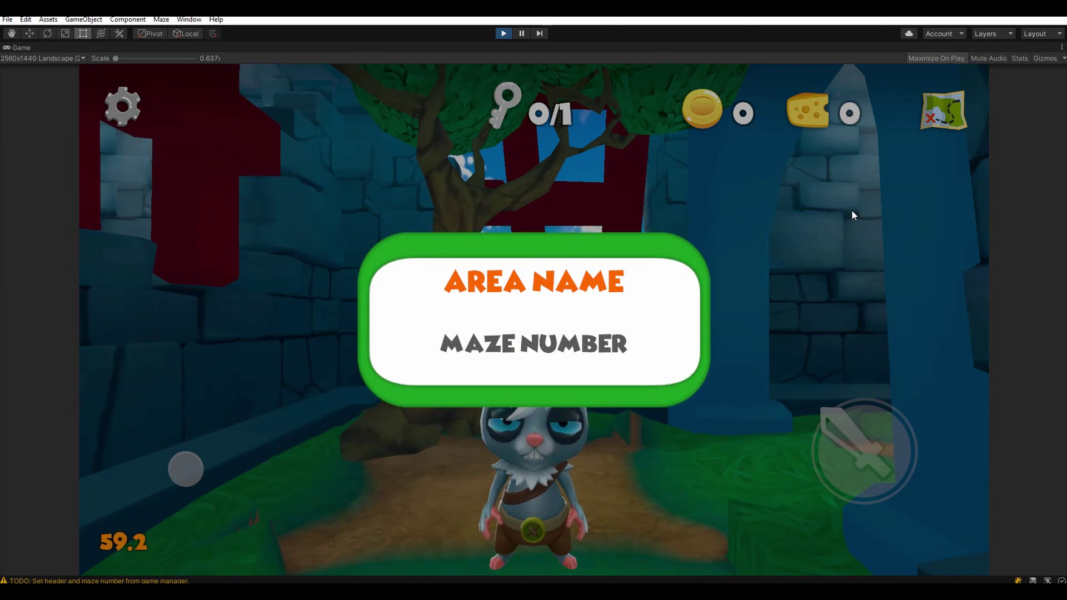
Run the mouse through the gate with W and the on-screen joystick until Maze Clear appears.
key(w)
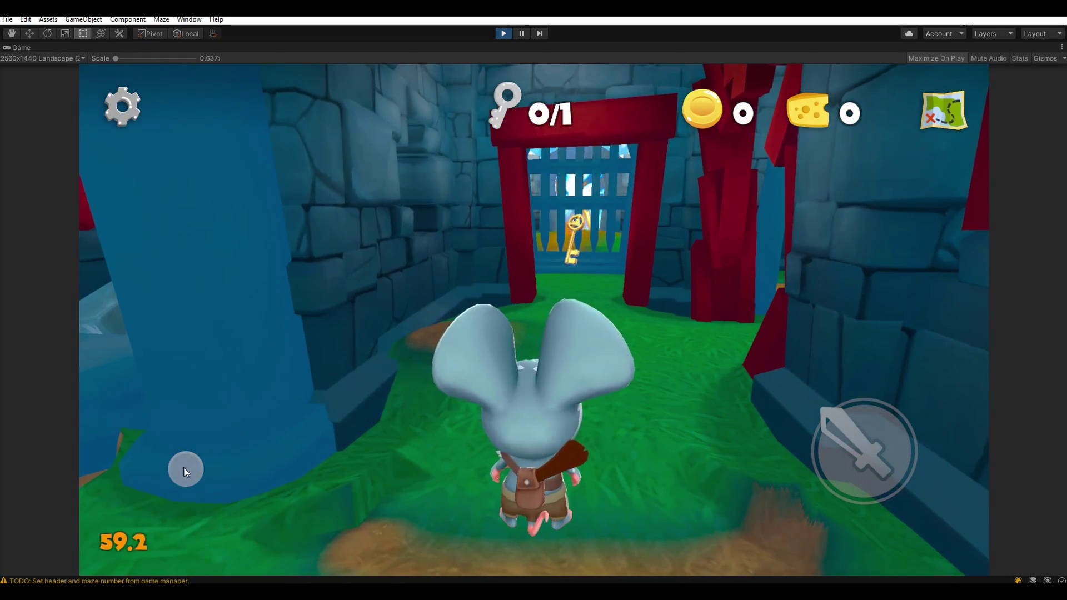
mouse_move(184, 468)
mouse_down()
mouse_move(208, 358)
mouse_move(169, 351)
mouse_move(190, 351)
mouse_up()
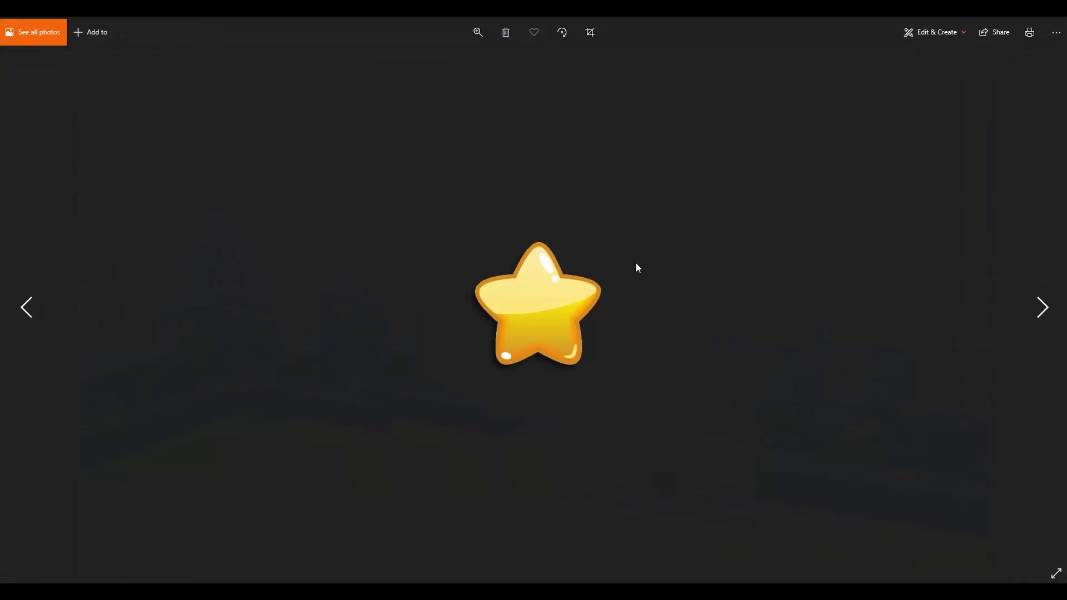
Page through the treasure map, padlock, envelope, key, cyan and red buttons, coin and gear icons.
key(Right)
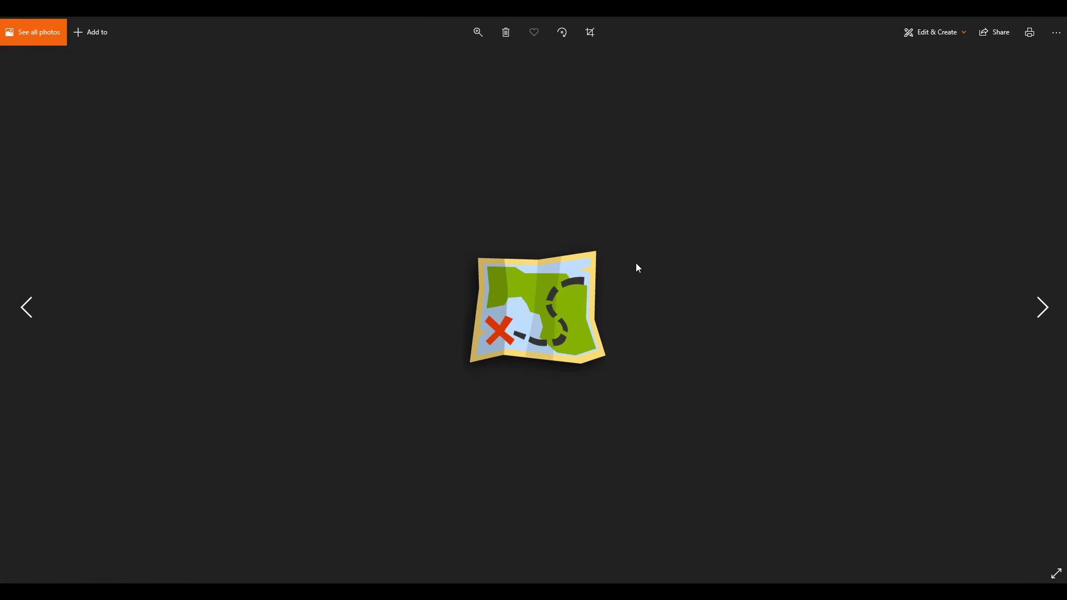
key(Right)
key(Right)
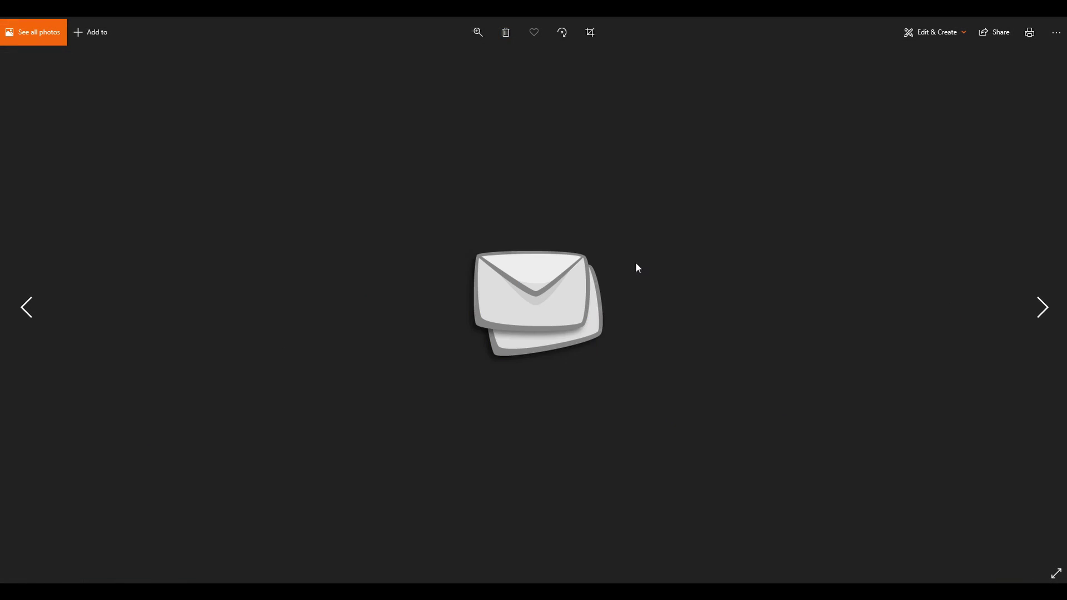
key(Right)
key(Right)
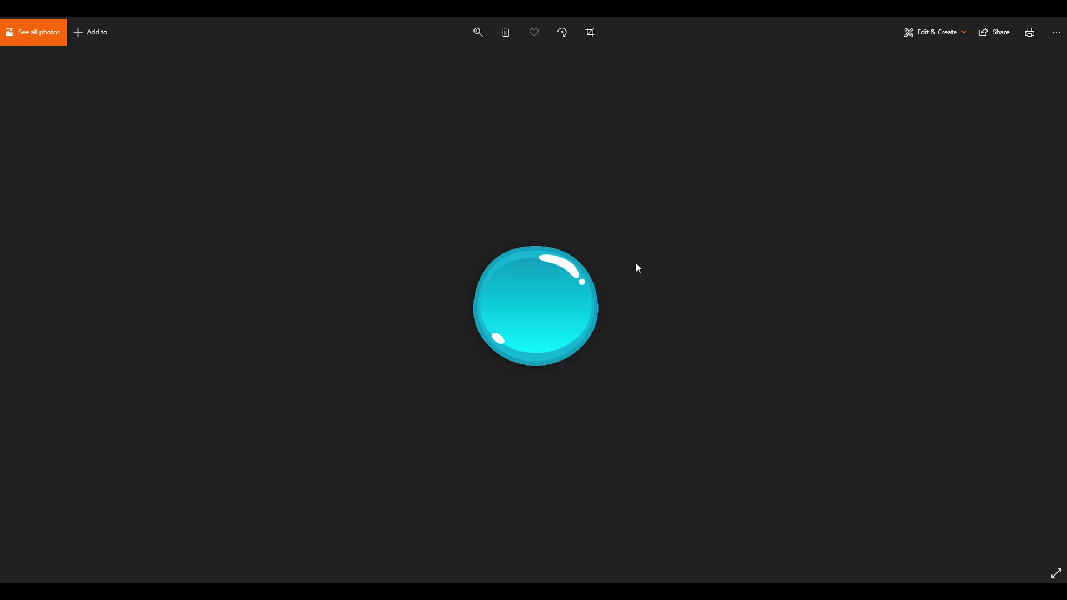
key(Right)
key(Right)
key(Right)
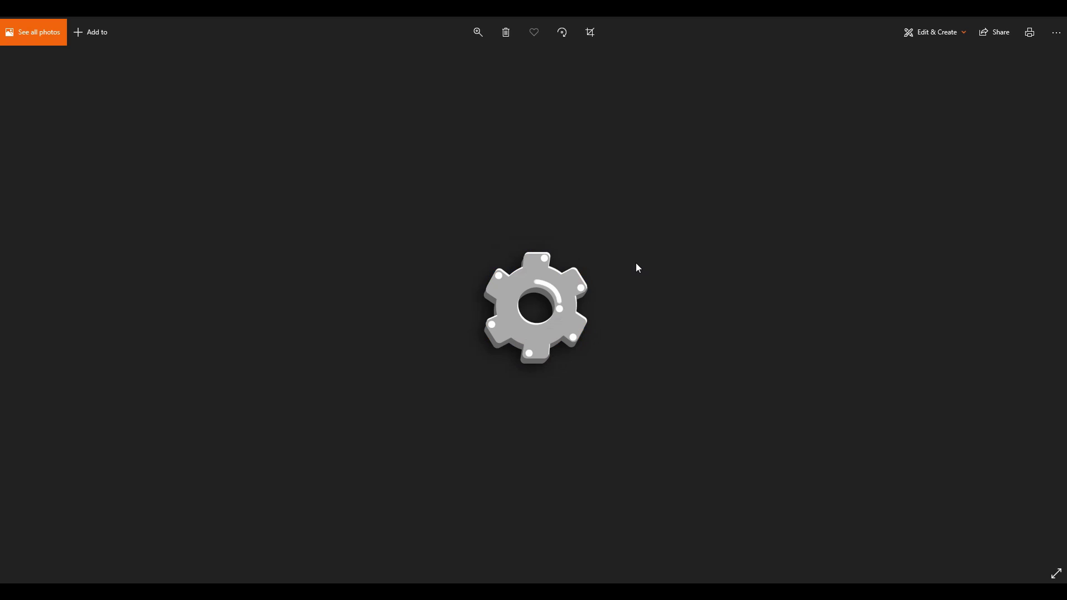
key(Right)
key(Right)
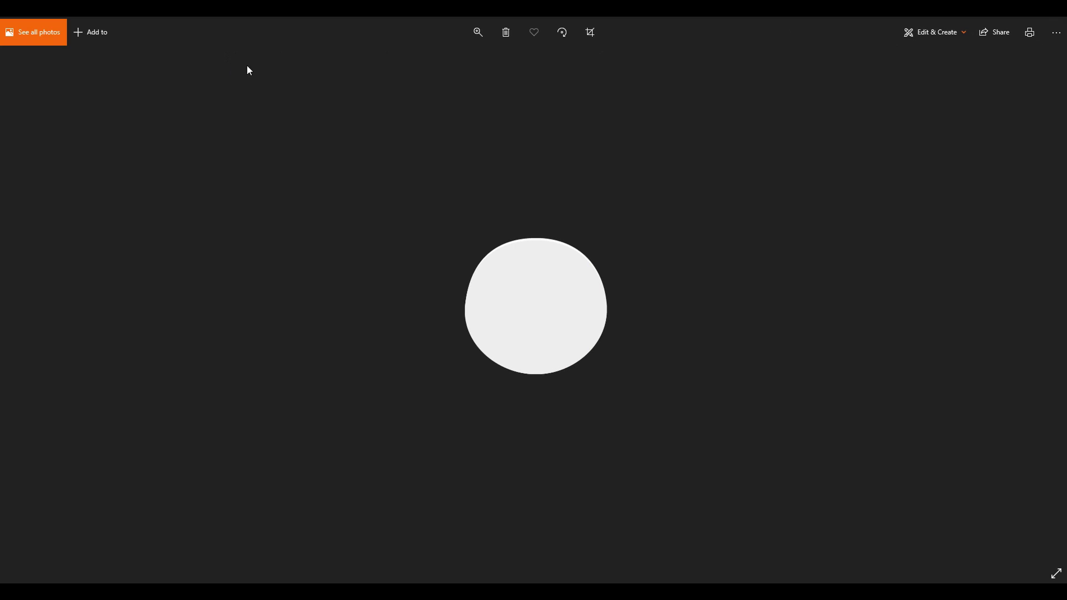
Close Photos and open the Flat Icons folder from the Icons breadcrumb.
key(alt+F4)
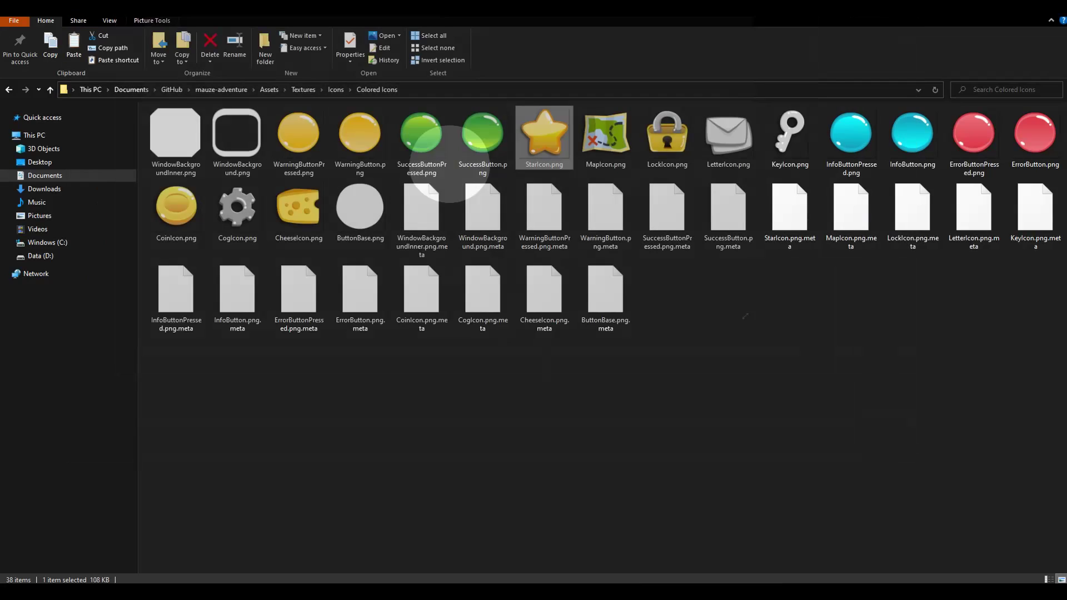
click(336, 90)
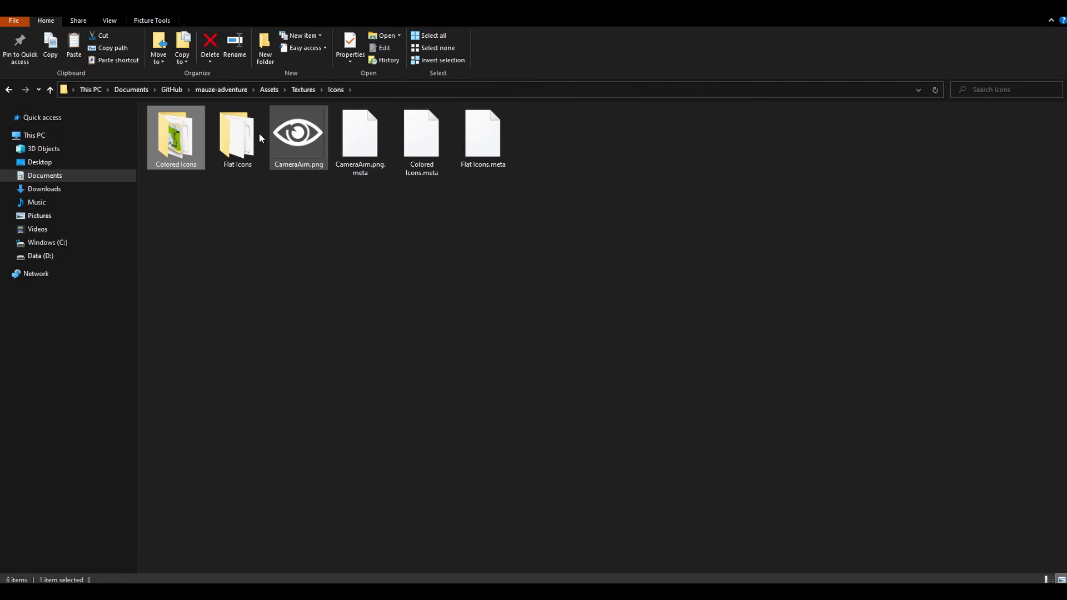
double_click(244, 134)
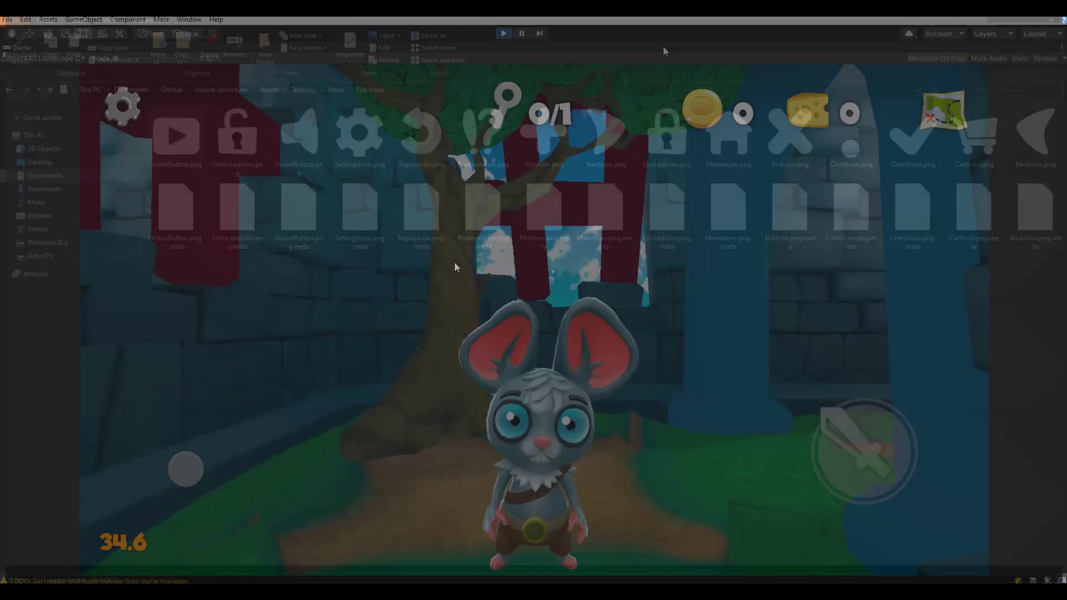